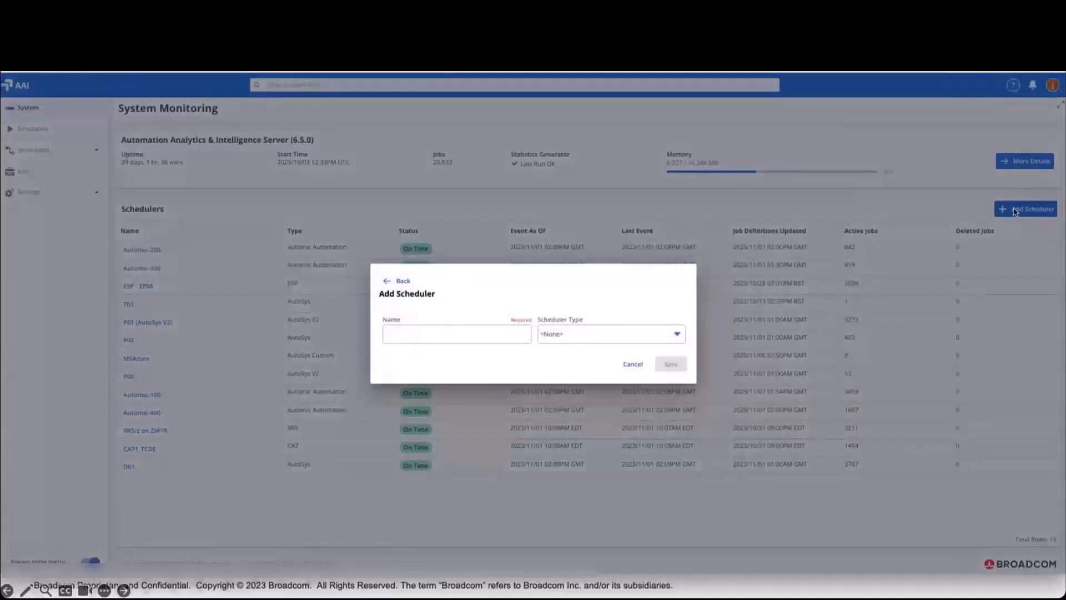
Step: Name the new scheduler test1 and set its scheduler type to AutoSys
{"action": "left_click", "coordinate": [449, 333]}
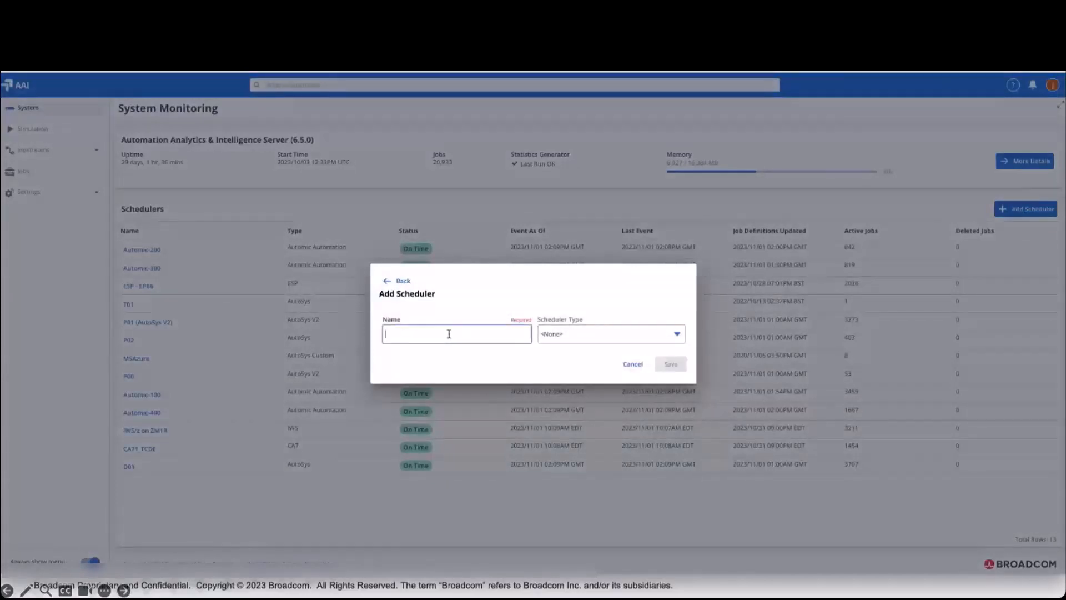
{"action": "type", "text": "test1"}
{"action": "left_click", "coordinate": [595, 335]}
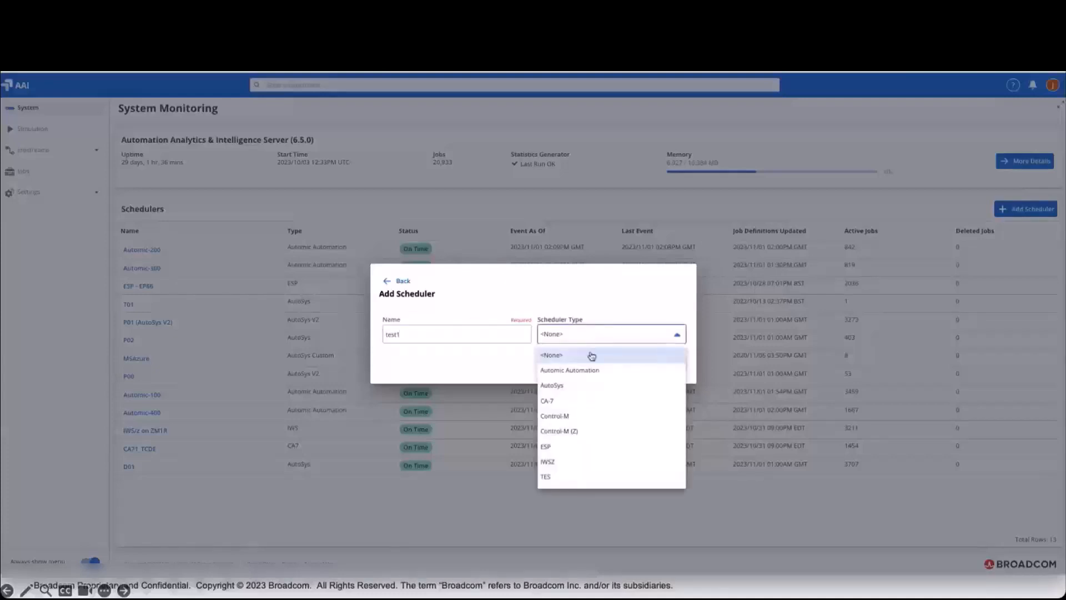
{"action": "left_click", "coordinate": [587, 388]}
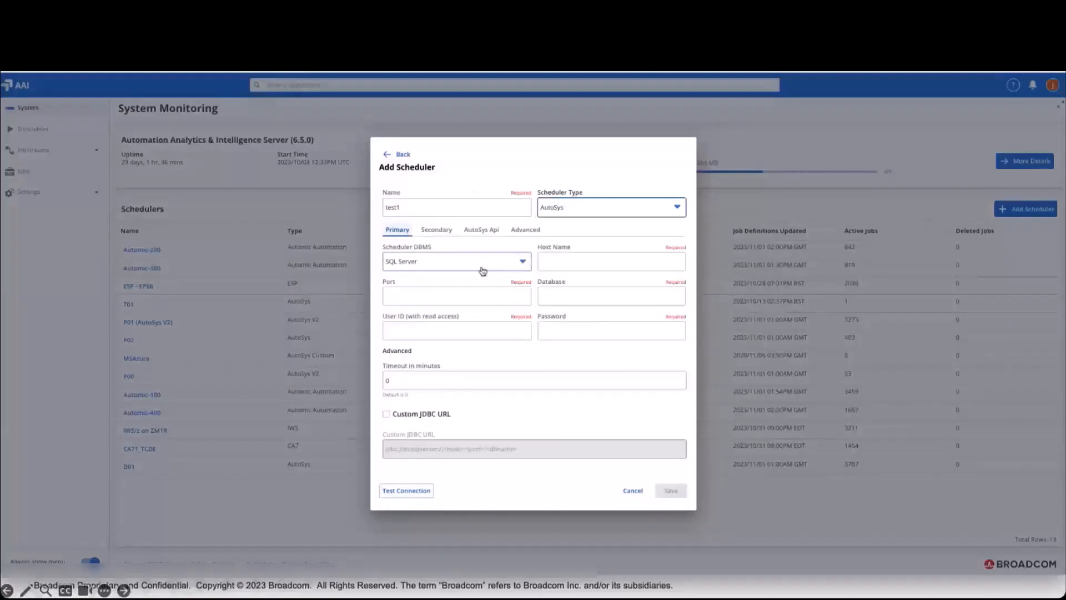
Step: Go through the primary database connection fields of the AutoSys scheduler and enable the use of a secondary connection
{"action": "left_click", "coordinate": [544, 265]}
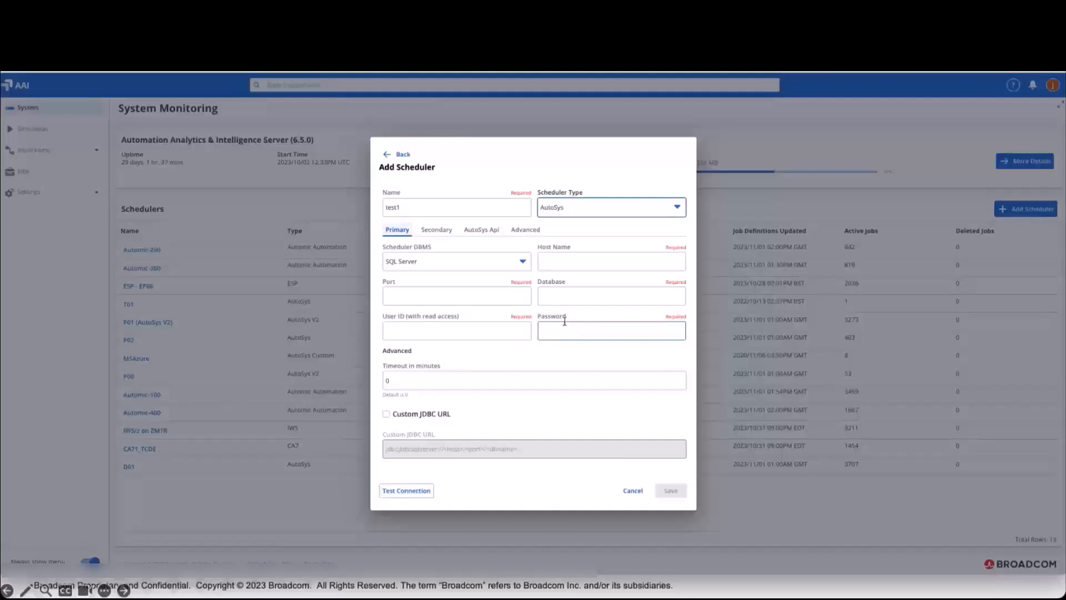
{"action": "left_click", "coordinate": [524, 332]}
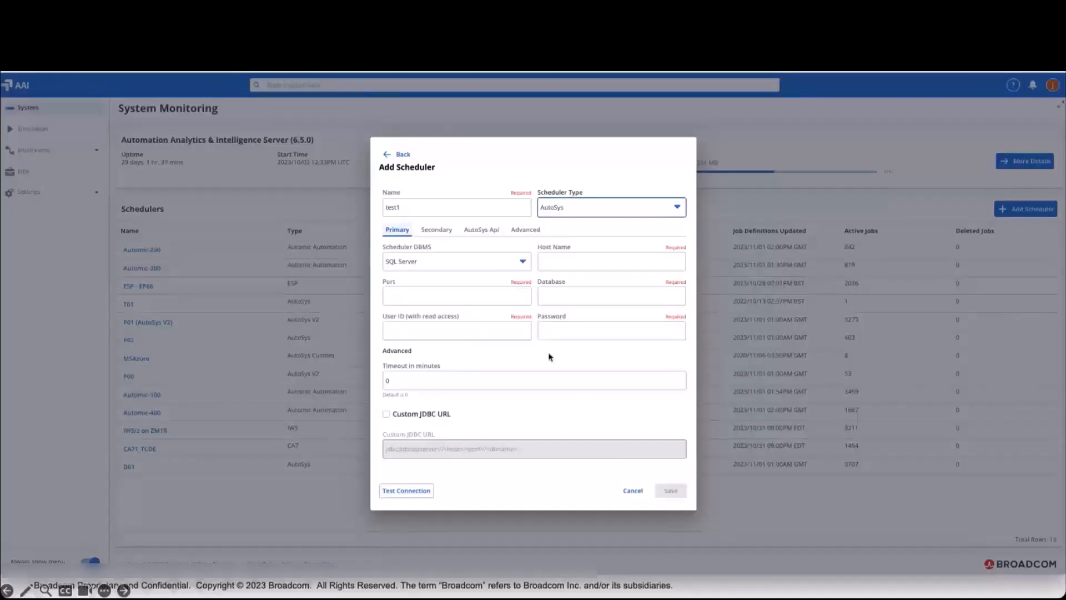
{"action": "left_click", "coordinate": [557, 333]}
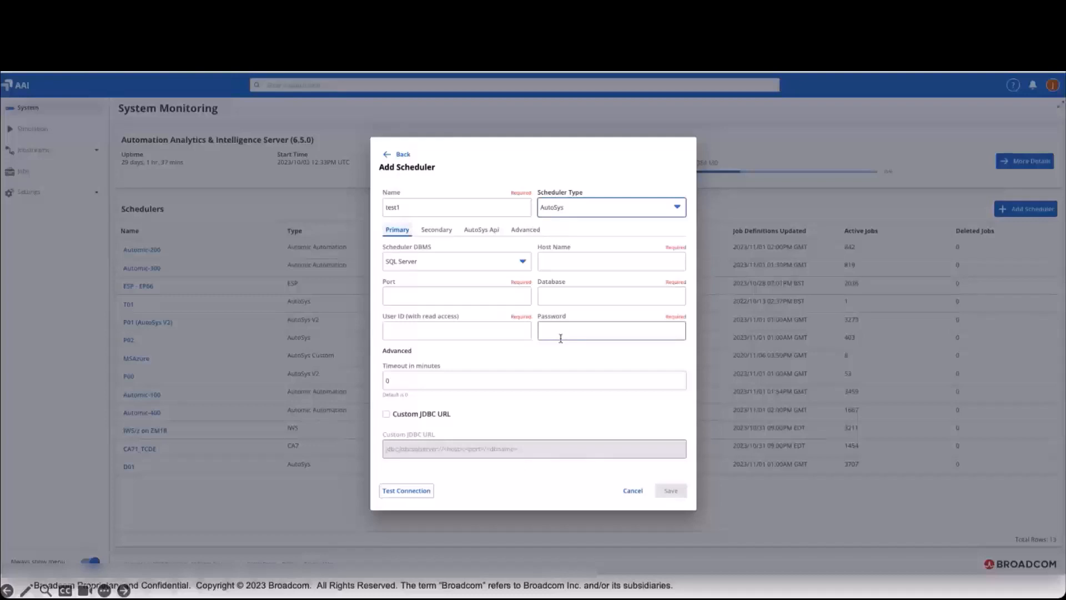
{"action": "left_click", "coordinate": [439, 235]}
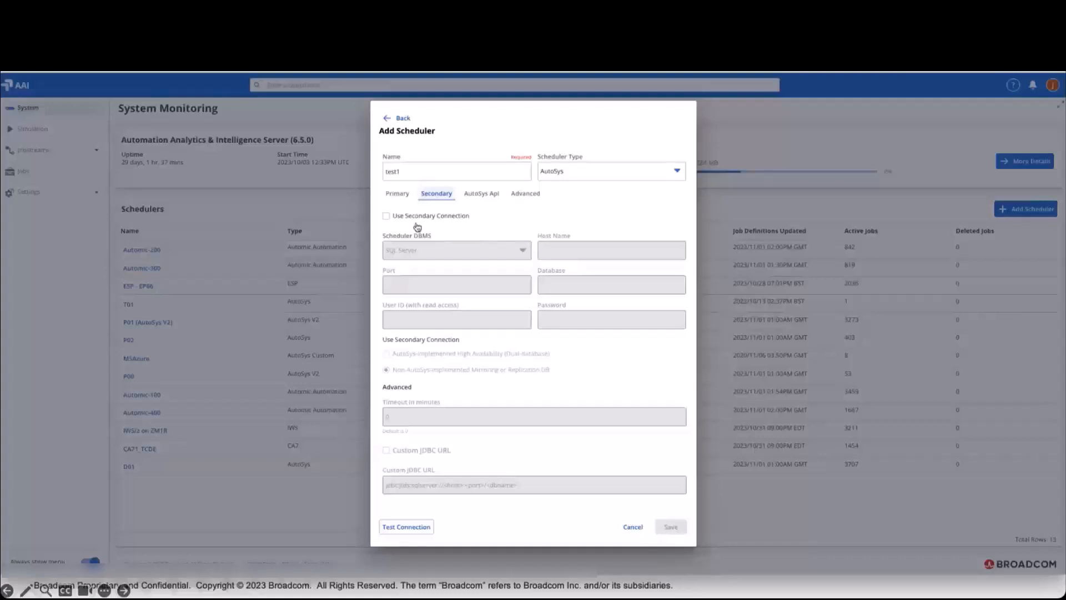
{"action": "left_click", "coordinate": [385, 216]}
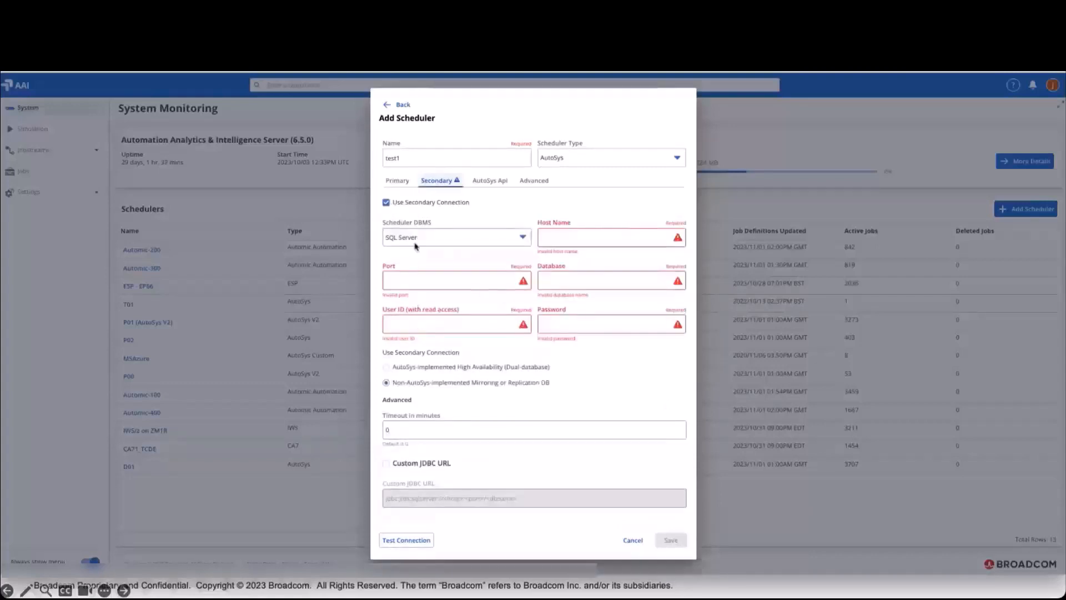
Step: Review the AutoSys API and advanced archive file settings of the new scheduler, and cancel adding it
{"action": "left_click", "coordinate": [489, 180]}
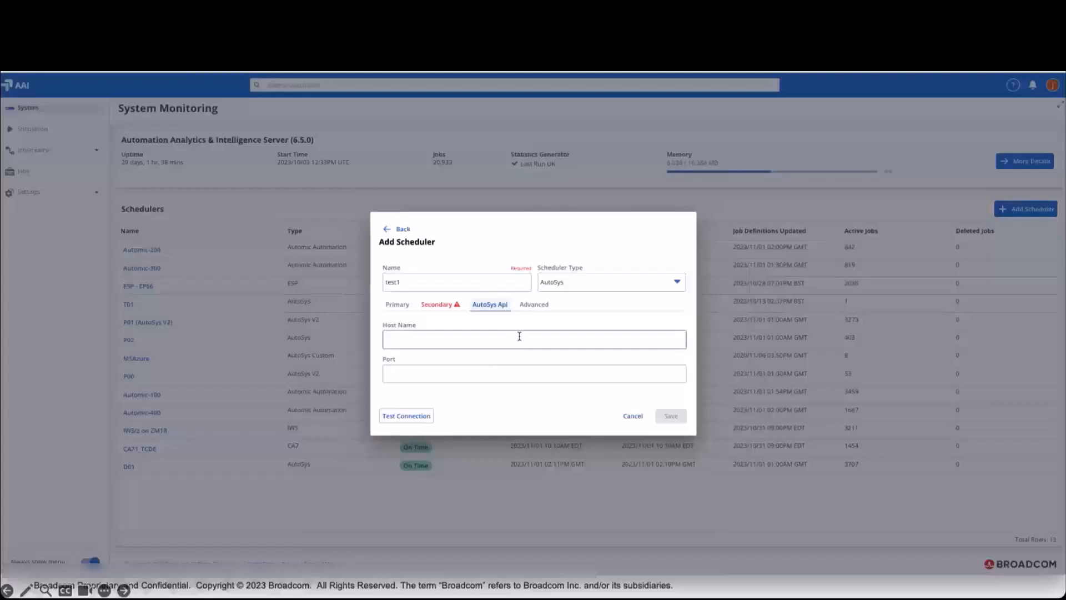
{"action": "left_click", "coordinate": [533, 309]}
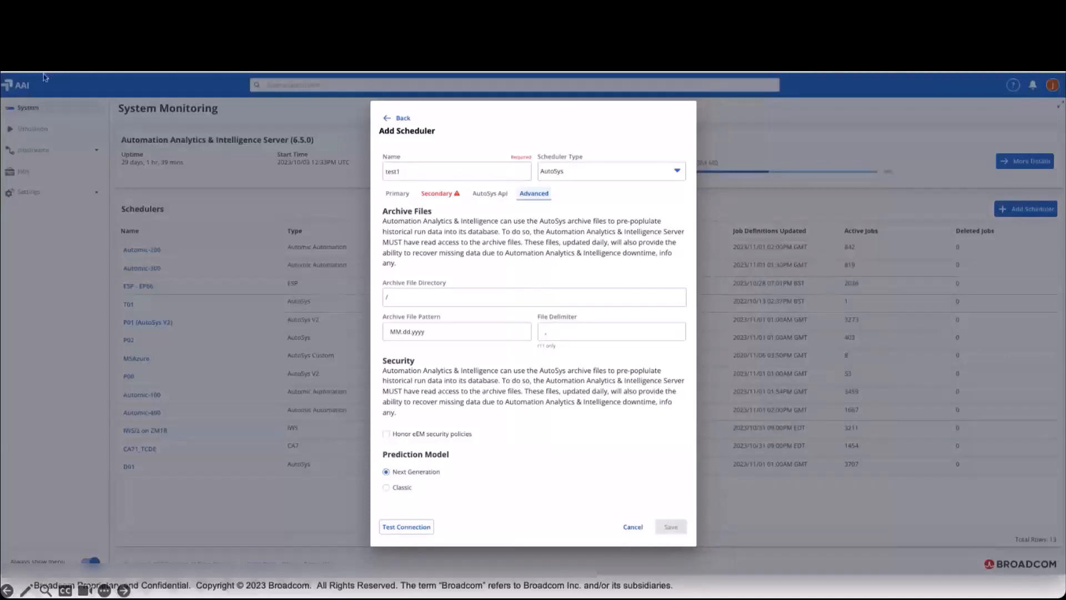
{"action": "left_click", "coordinate": [483, 296]}
{"action": "left_click", "coordinate": [634, 527]}
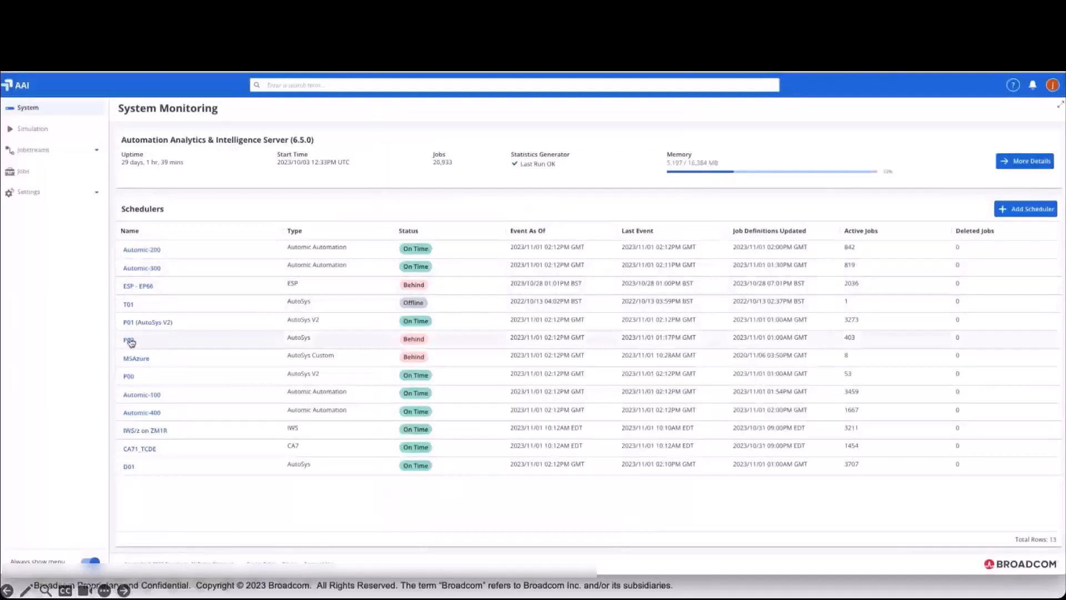
Step: Open the P01 (AutoSys V2) scheduler for editing, try the Custom JDBC URL option, and discard the edits
{"action": "left_click", "coordinate": [139, 322]}
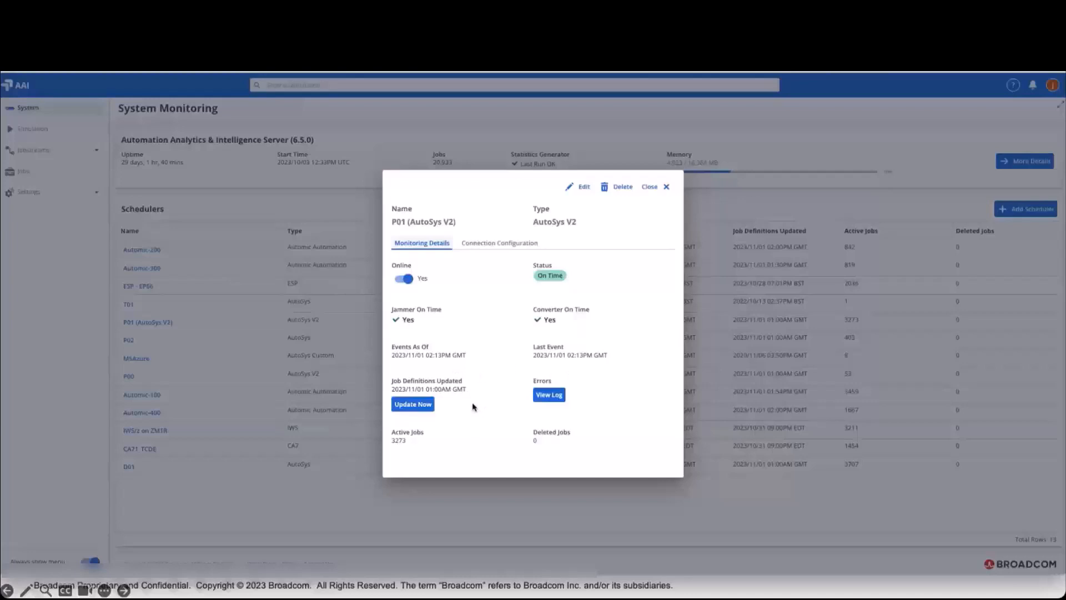
{"action": "left_click", "coordinate": [583, 188]}
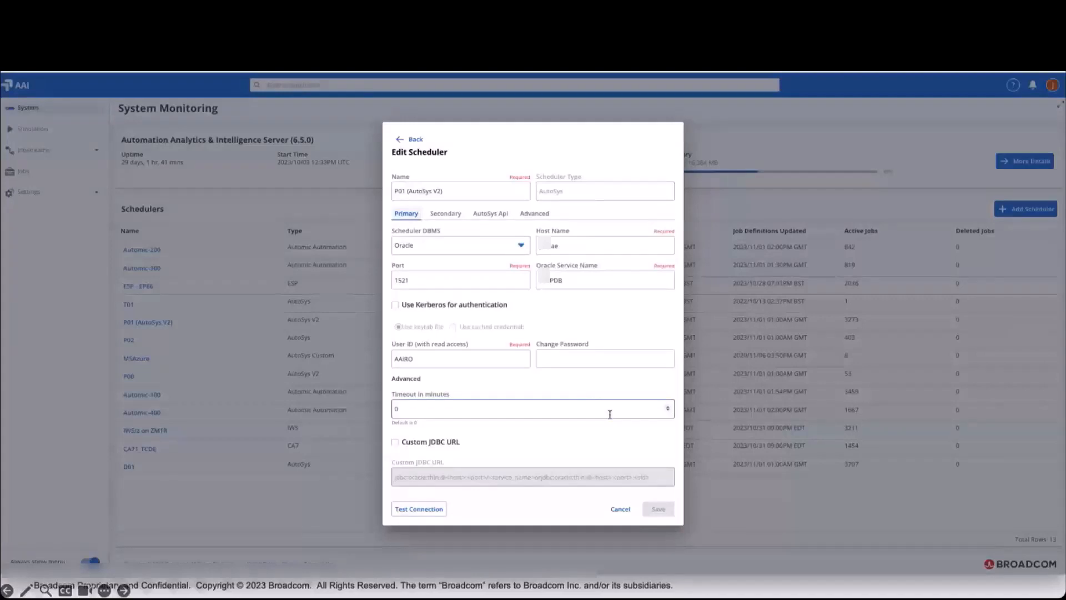
{"action": "left_click", "coordinate": [407, 443]}
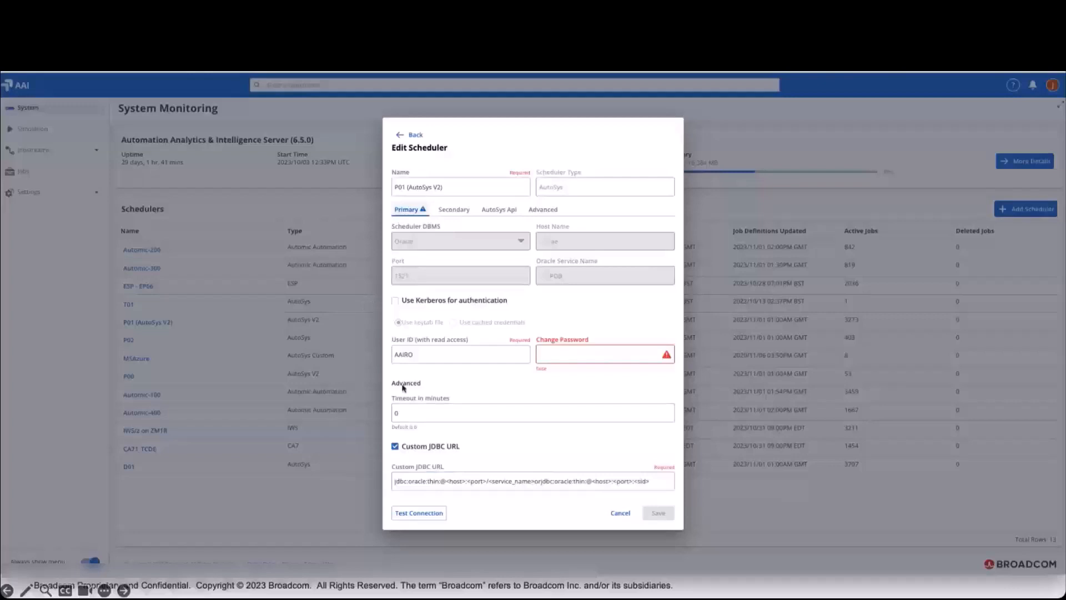
{"action": "left_click", "coordinate": [395, 447]}
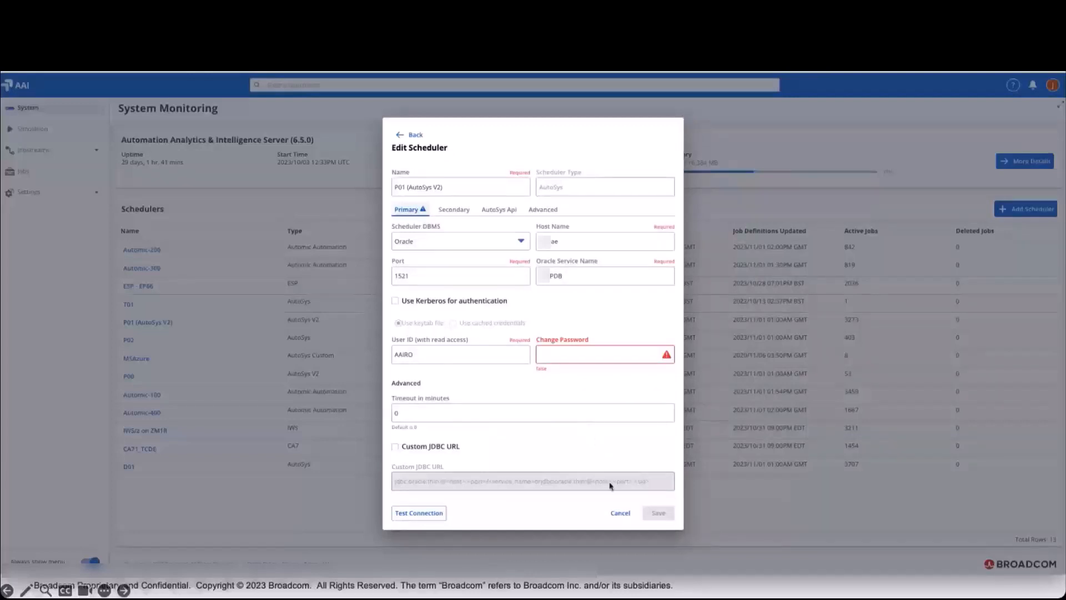
{"action": "left_click", "coordinate": [620, 513]}
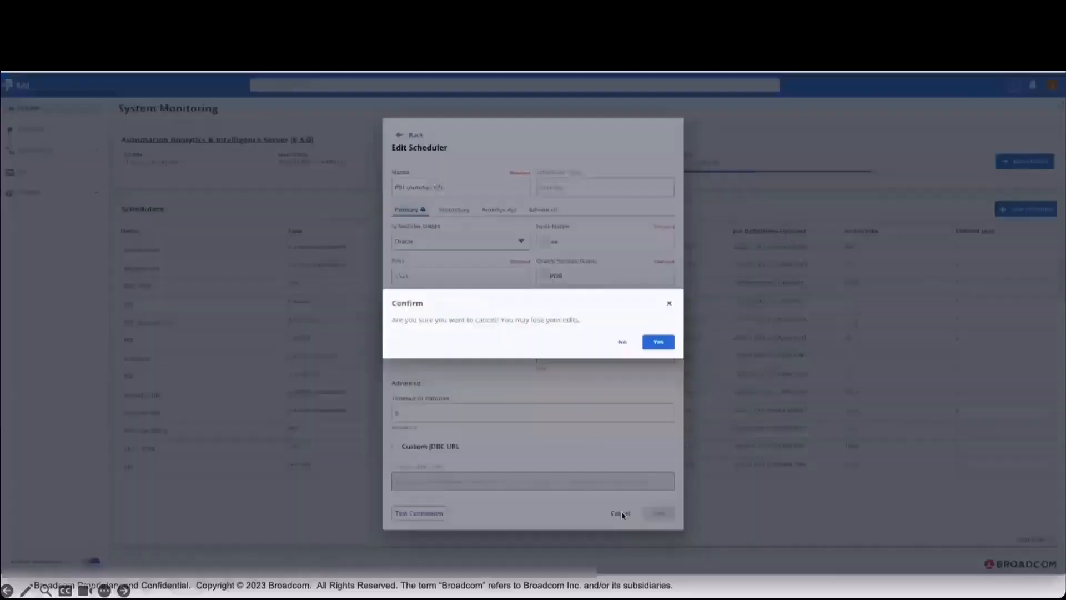
{"action": "left_click", "coordinate": [660, 343]}
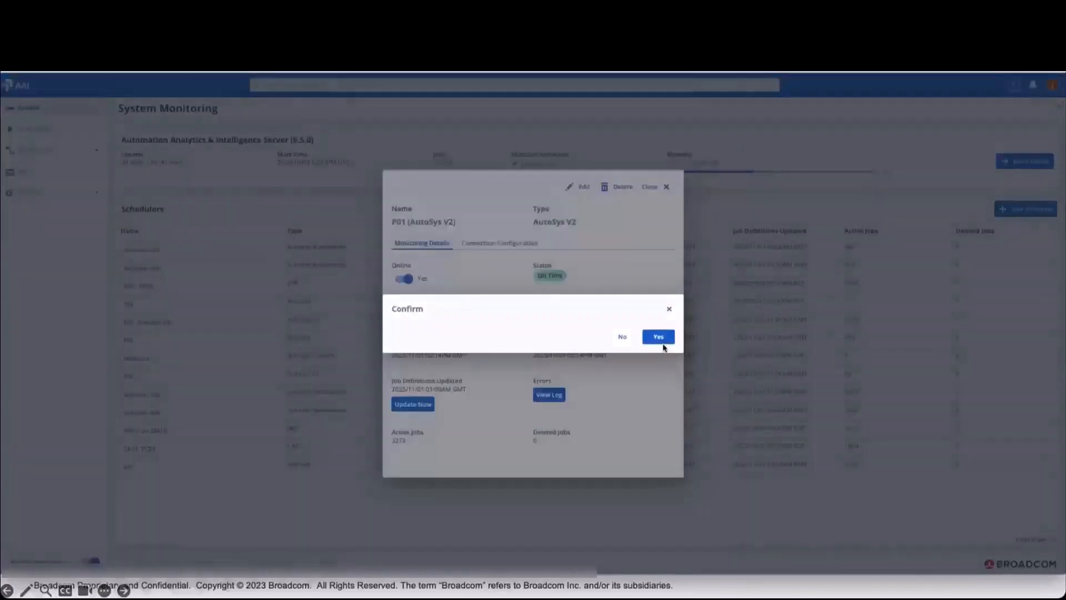
{"action": "left_click", "coordinate": [661, 188]}
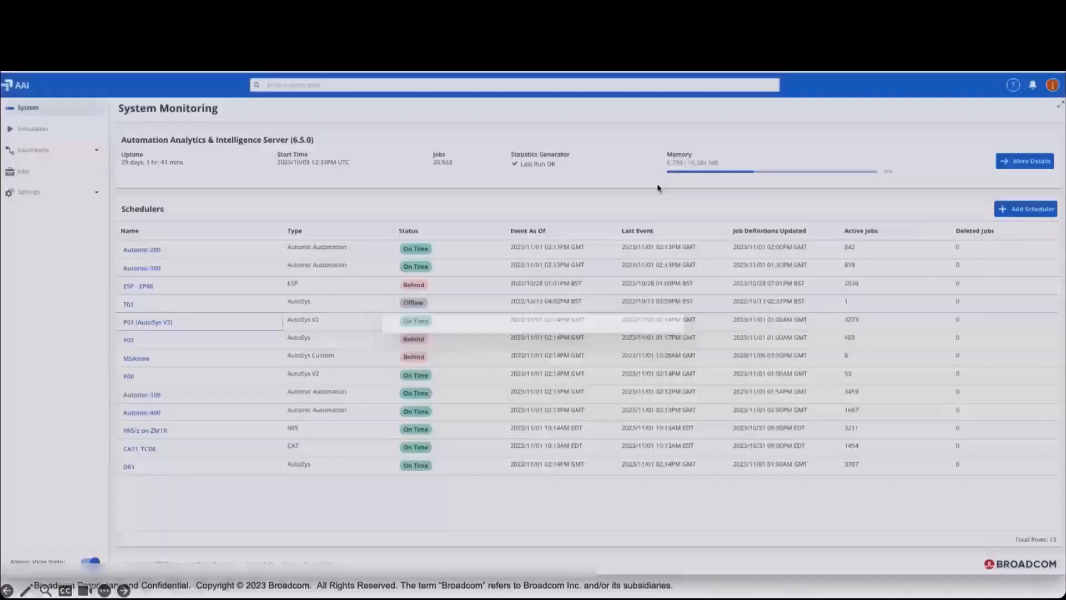
Step: Start adding a new scheduler named t with the Automic Automation scheduler type
{"action": "left_click", "coordinate": [1014, 213]}
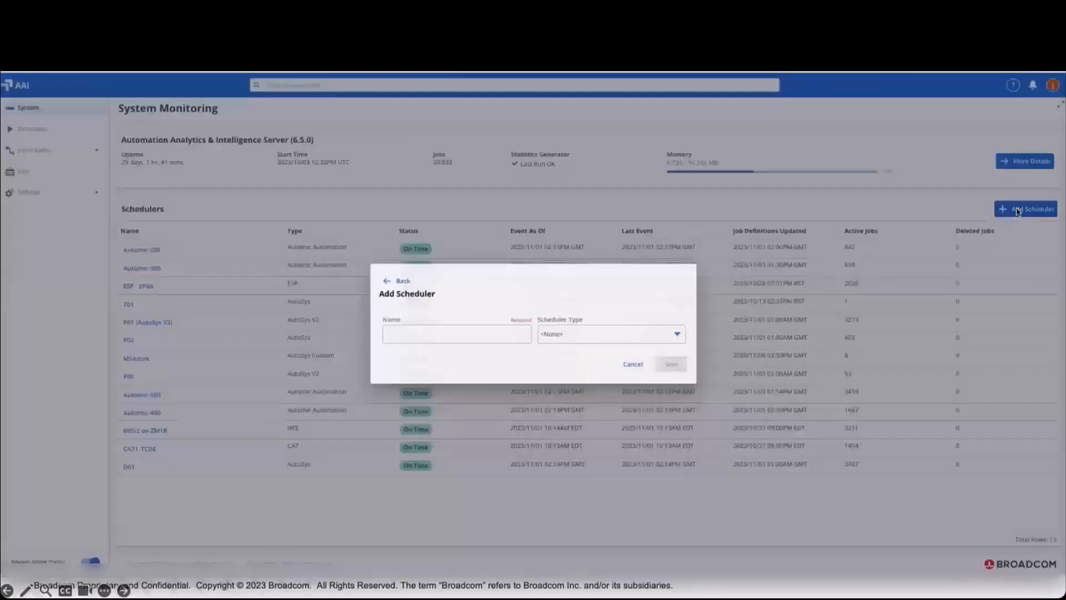
{"action": "left_click", "coordinate": [465, 335]}
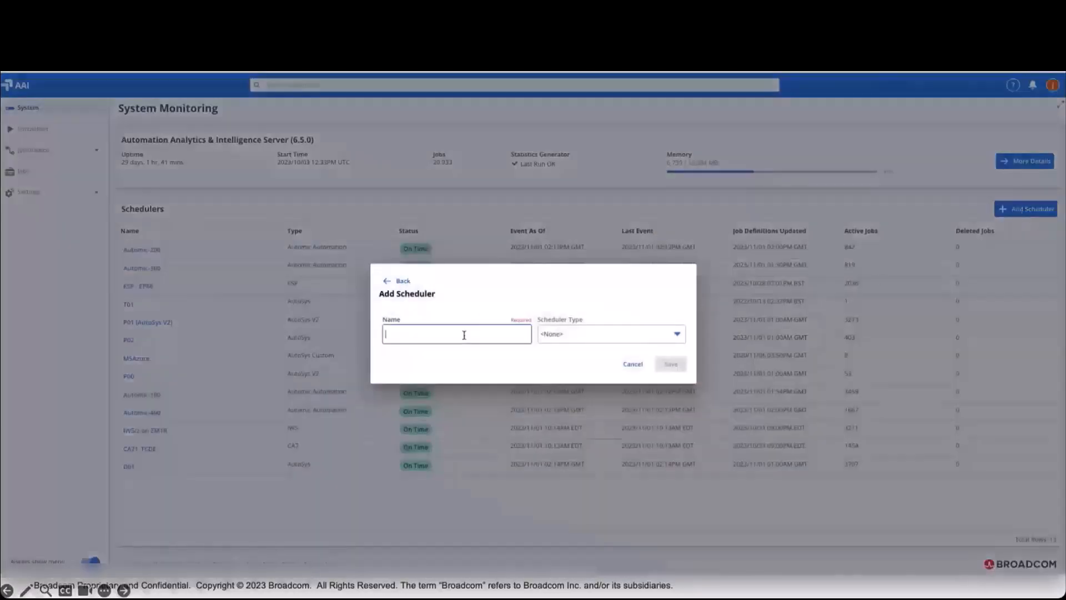
{"action": "type", "text": "t"}
{"action": "left_click", "coordinate": [553, 335]}
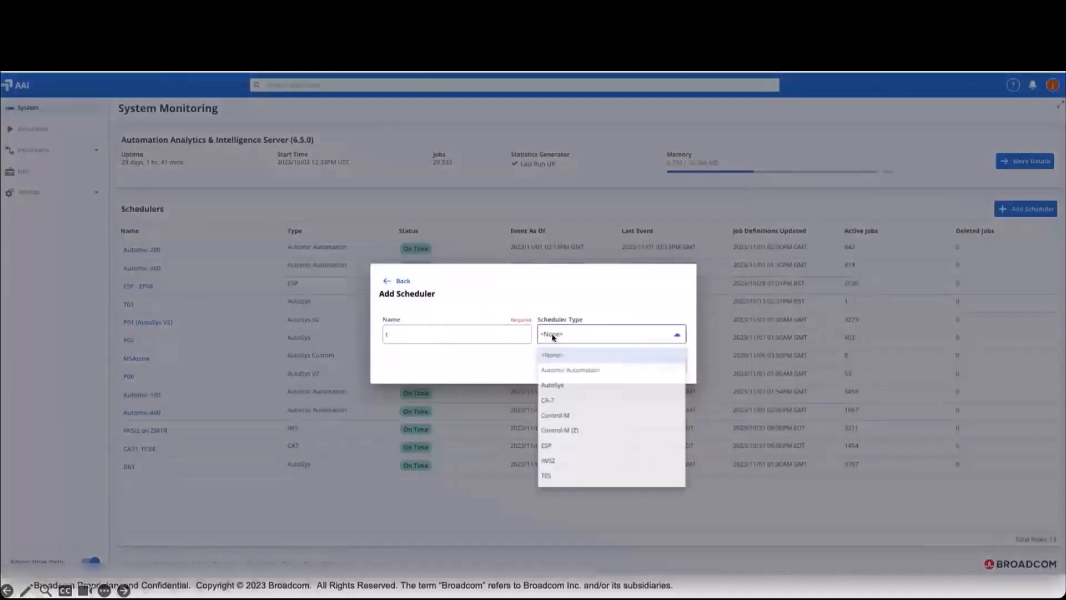
{"action": "left_click", "coordinate": [569, 370]}
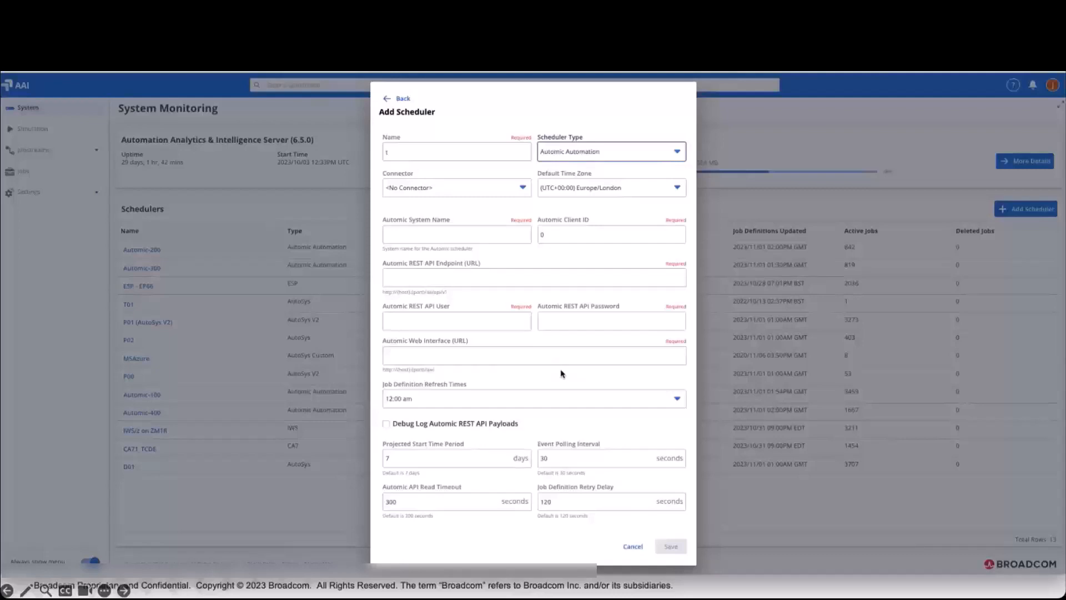
Step: Choose the Automic connector, view the available job definition refresh times, and leave the form without saving
{"action": "left_click", "coordinate": [522, 188]}
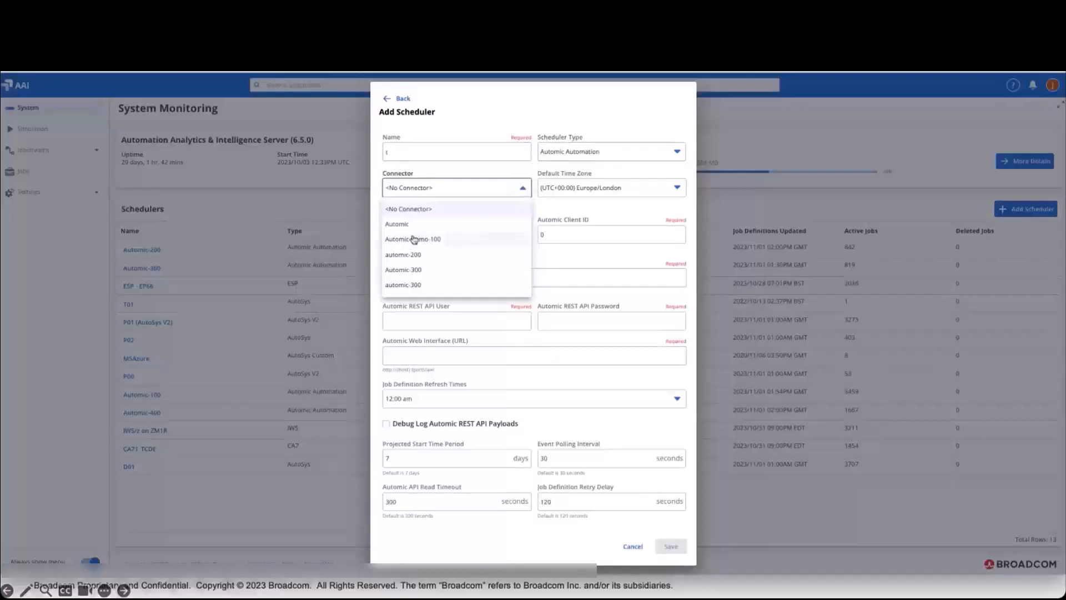
{"action": "left_click", "coordinate": [426, 223]}
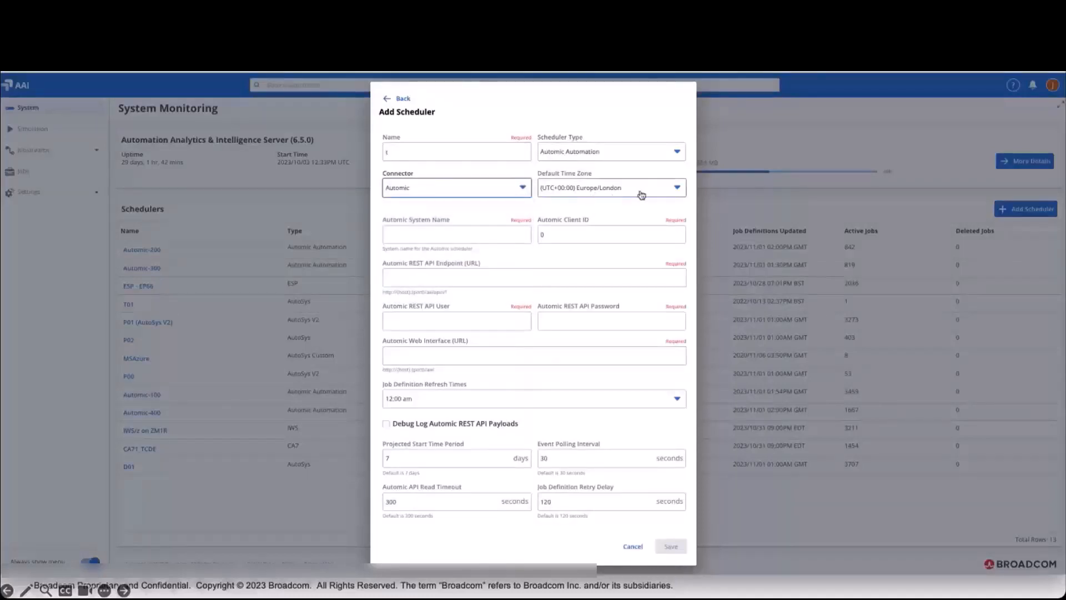
{"action": "left_click", "coordinate": [486, 232]}
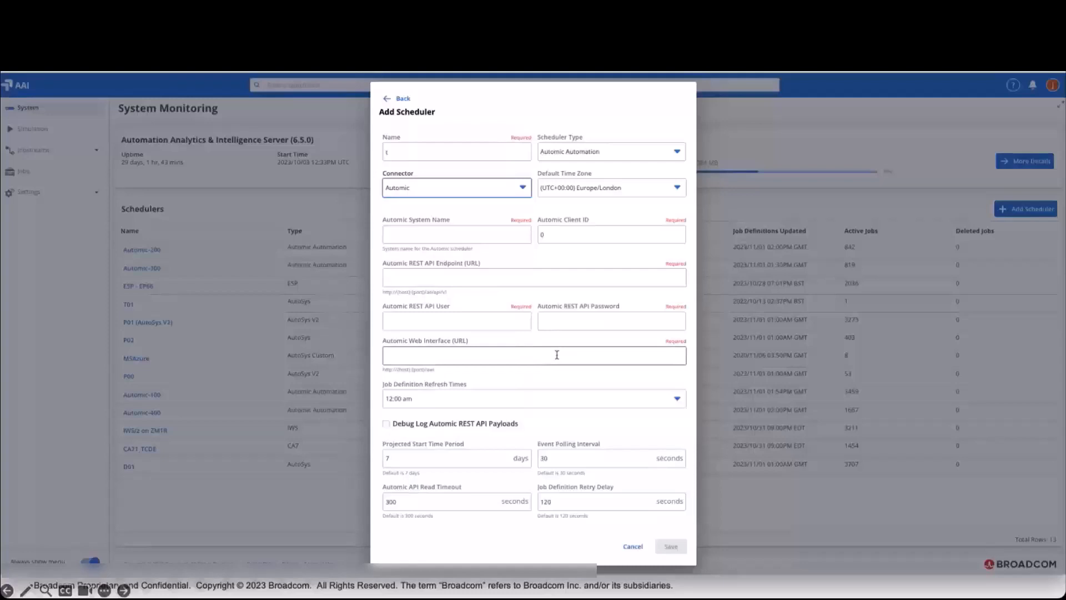
{"action": "left_click", "coordinate": [551, 398]}
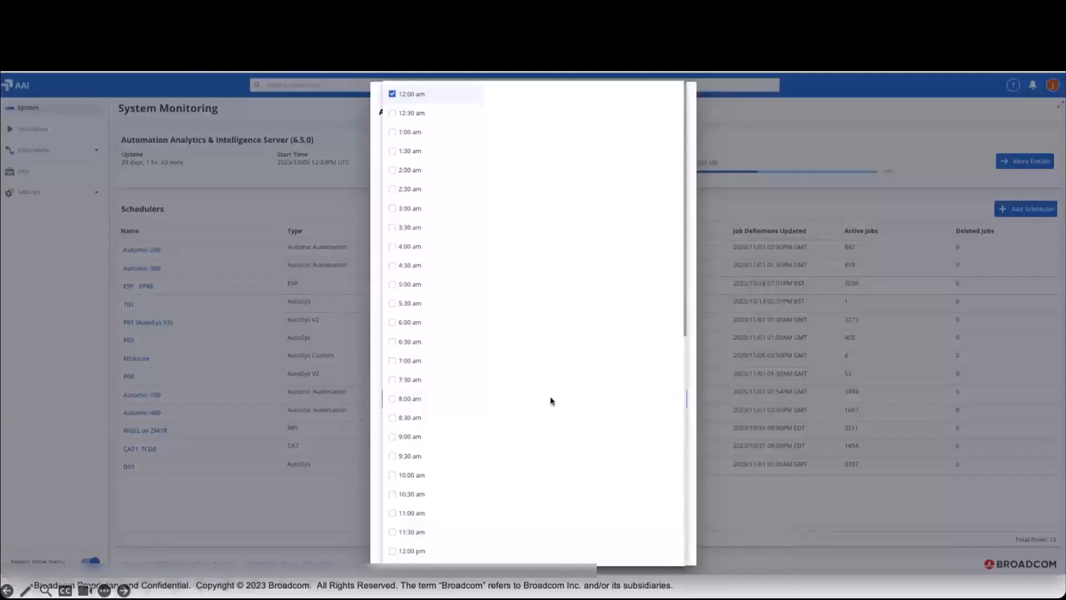
{"action": "left_click", "coordinate": [368, 393]}
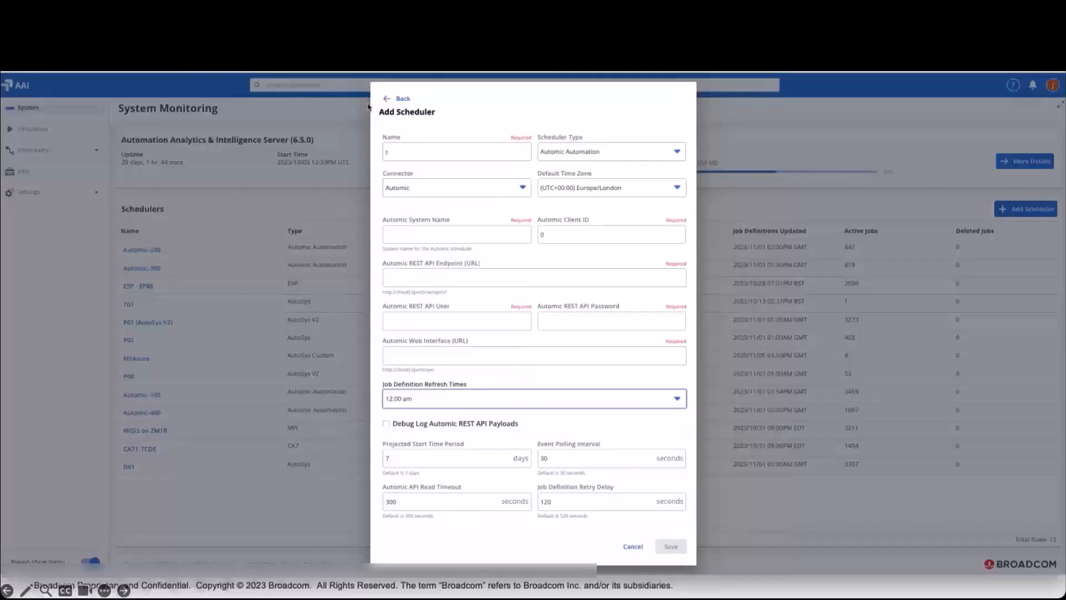
{"action": "left_click", "coordinate": [395, 99]}
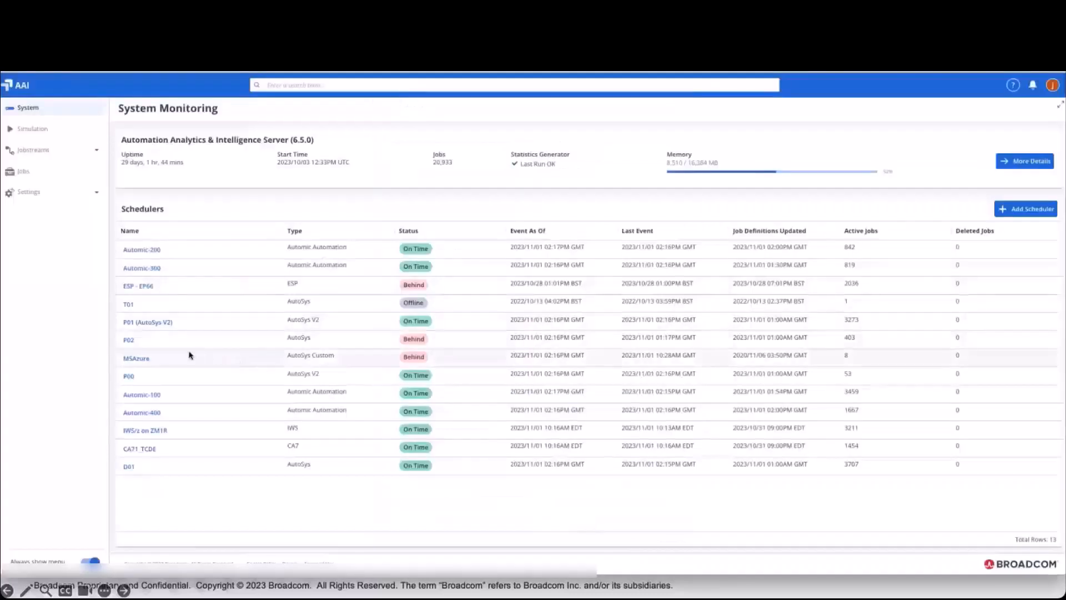
Step: Examine the Automic-300 scheduler's connection configuration, especially its REST API endpoint and web interface URLs, and close its details
{"action": "left_click", "coordinate": [153, 270]}
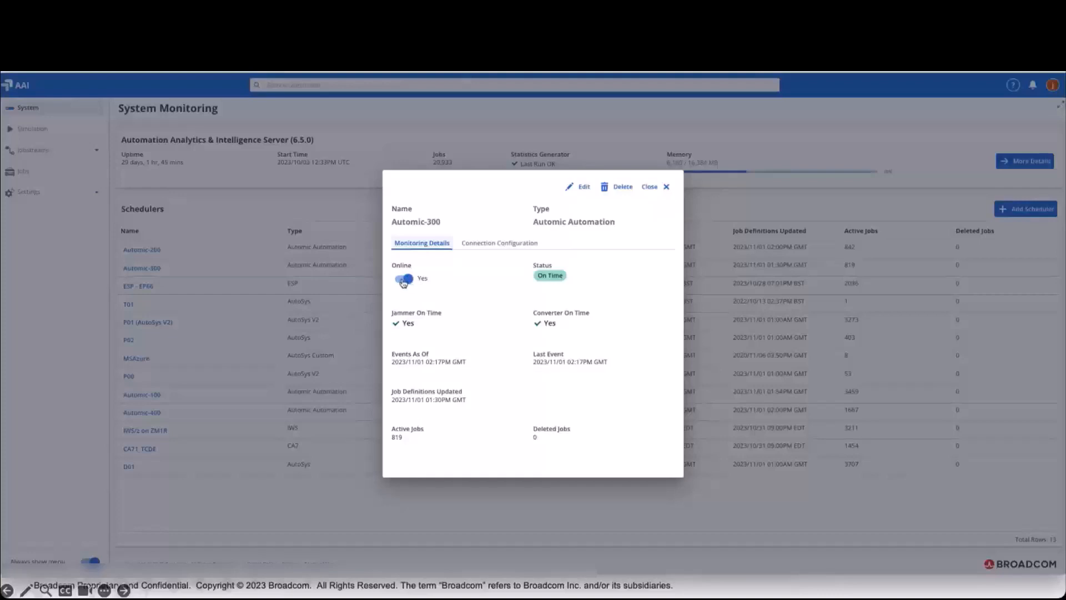
{"action": "left_click", "coordinate": [501, 246]}
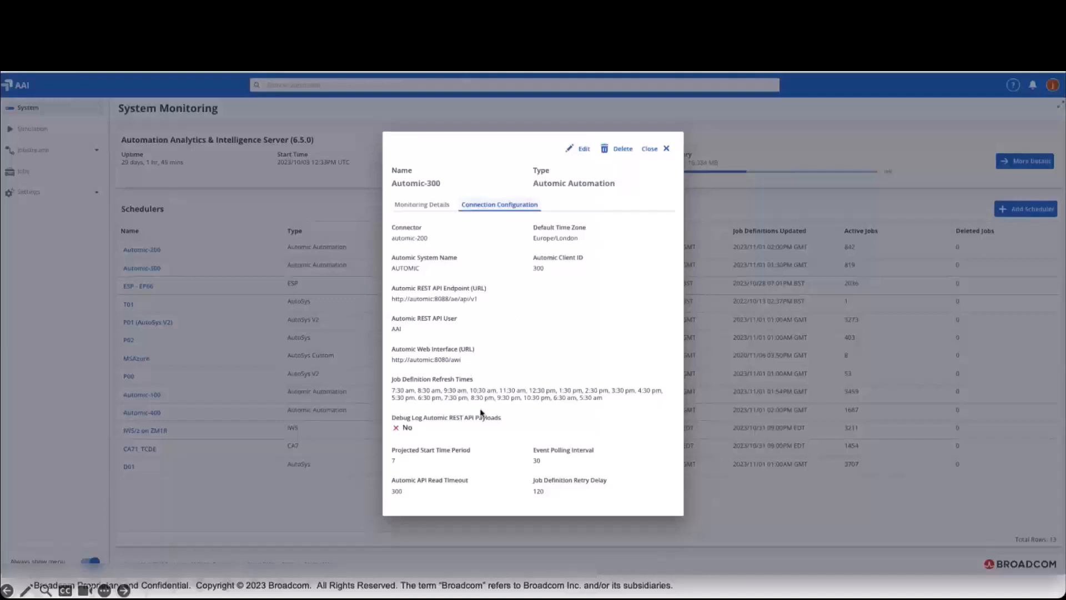
{"action": "left_click_drag", "start_coordinate": [393, 299], "coordinate": [480, 301]}
{"action": "left_click_drag", "start_coordinate": [393, 359], "coordinate": [487, 363]}
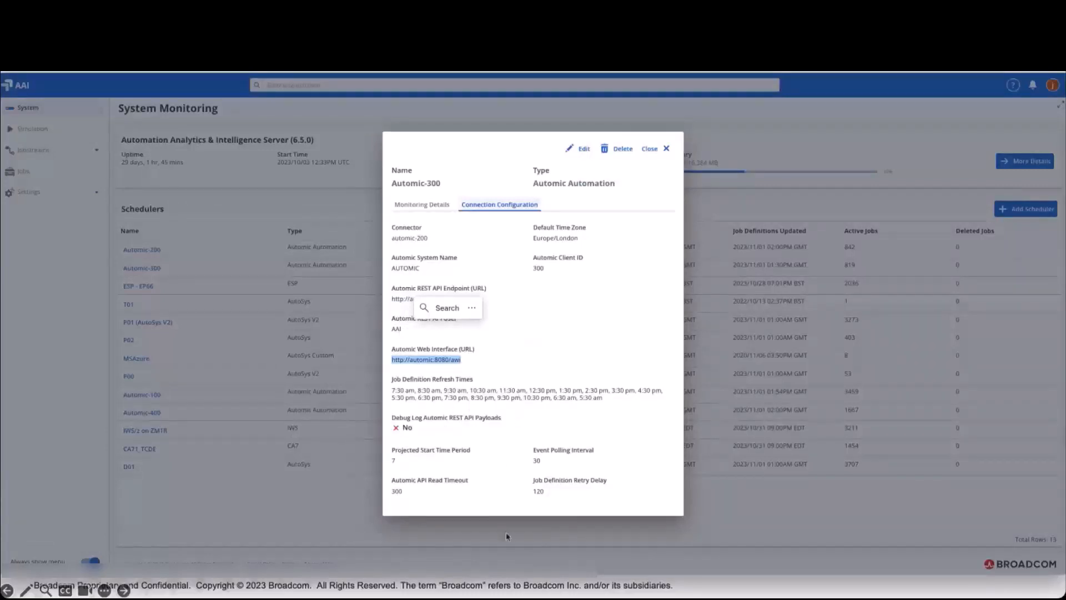
{"action": "left_click", "coordinate": [651, 149]}
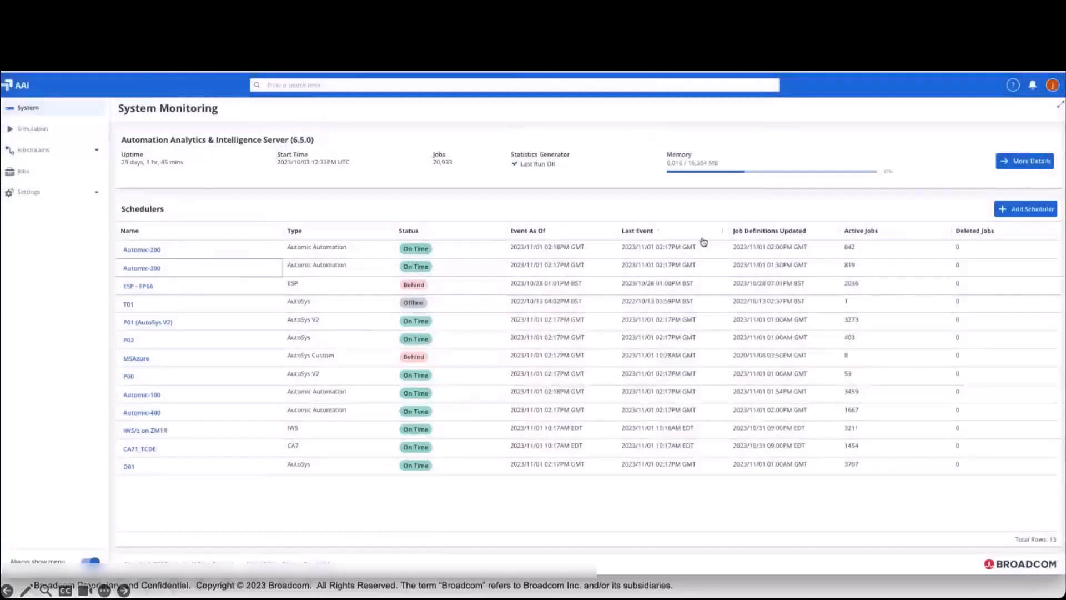